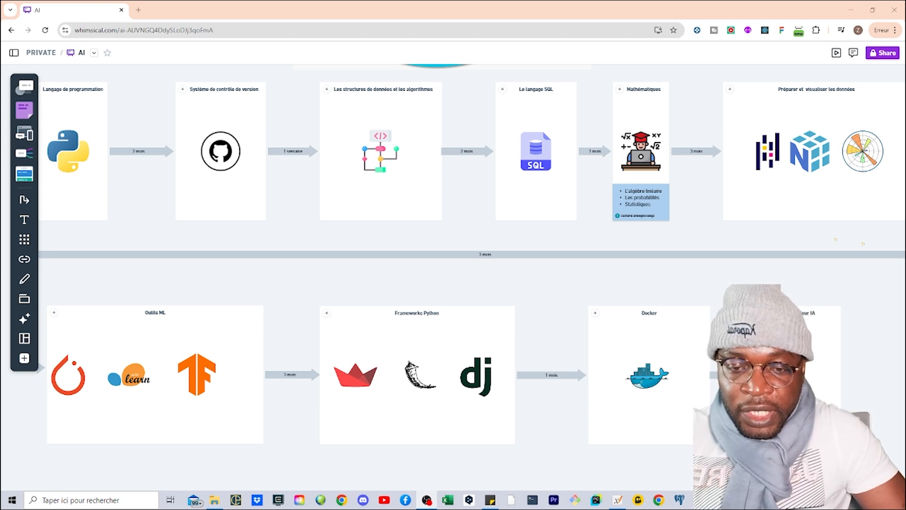
- Switch to Xournal++ and read the EchoLogic request on identifying employees eligible for the annual bonus
{"action": "left_click", "coordinate": [617, 502]}
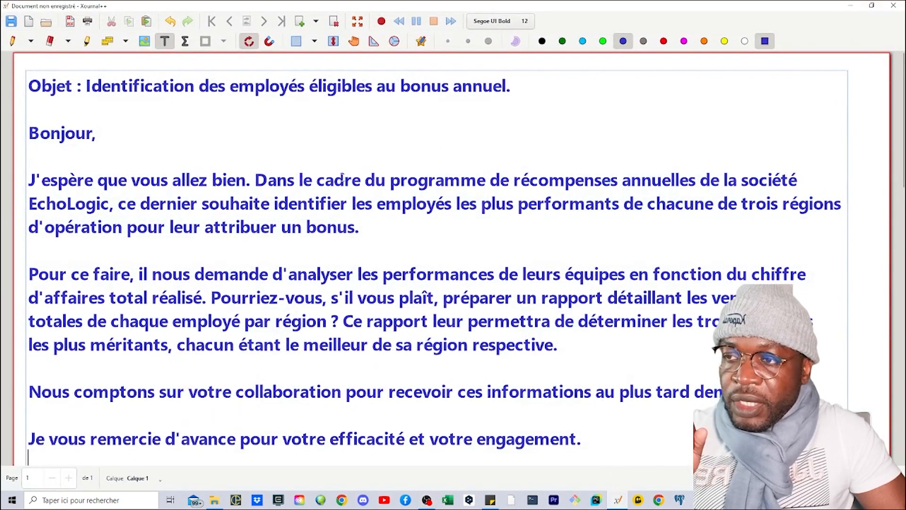
{"action": "scroll", "coordinate": [364, 220], "scroll_direction": "down", "scroll_amount": 1}
{"action": "scroll", "coordinate": [364, 221], "scroll_direction": "up", "scroll_amount": 1}
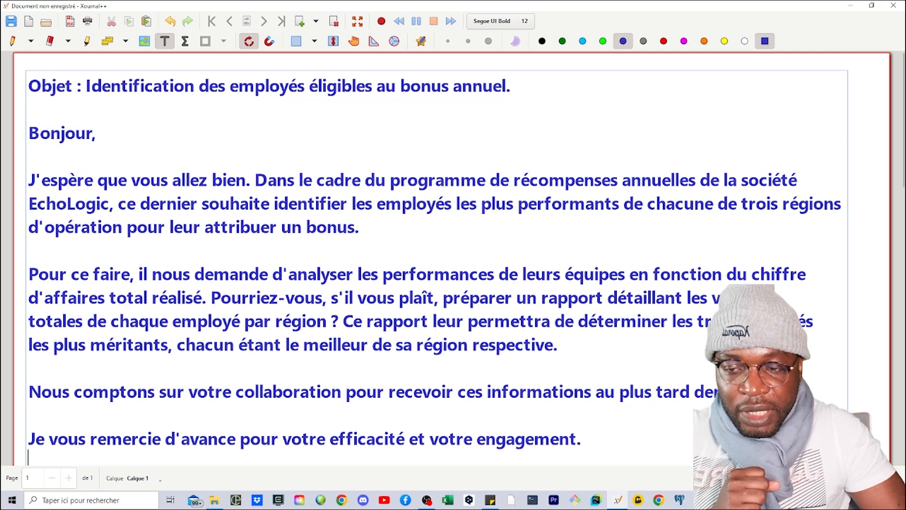
{"action": "scroll", "coordinate": [315, 279], "scroll_direction": "down", "scroll_amount": 1}
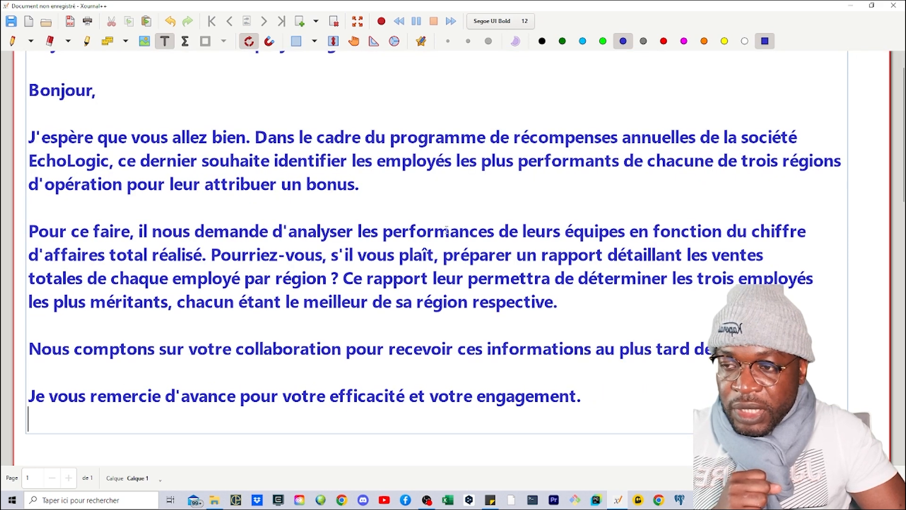
{"action": "scroll", "coordinate": [385, 214], "scroll_direction": "up", "scroll_amount": 1}
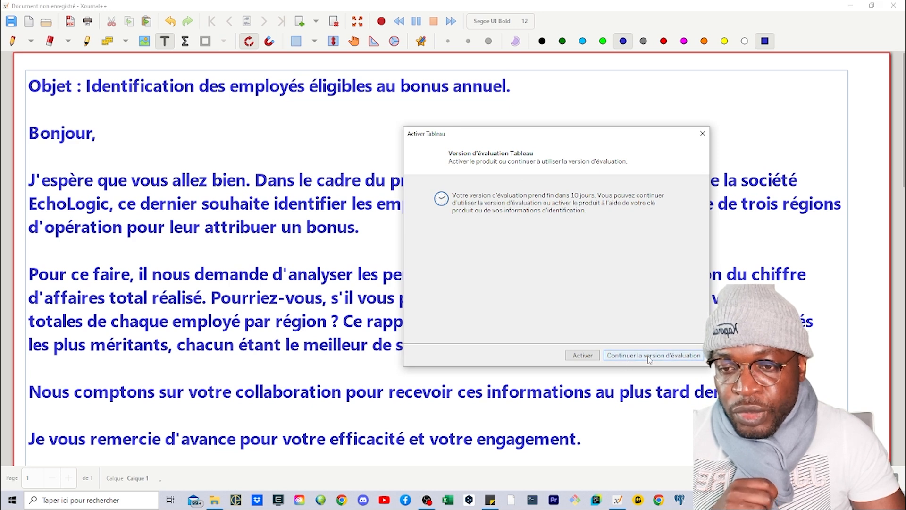
- Continue with the Tableau trial version and maximise the Tableau window
{"action": "left_click", "coordinate": [674, 358]}
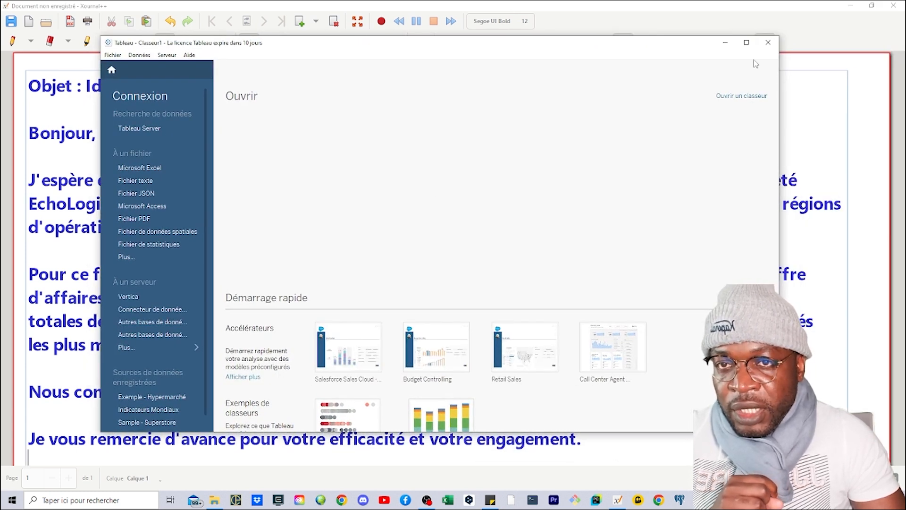
{"action": "left_click", "coordinate": [747, 42]}
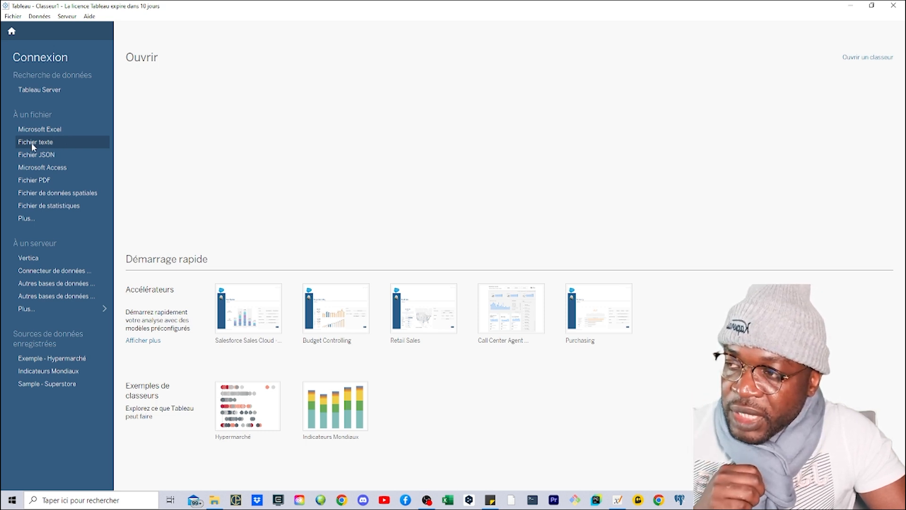
- View the file types accepted for a text file connection and the full list of server connectors
{"action": "left_click", "coordinate": [49, 142]}
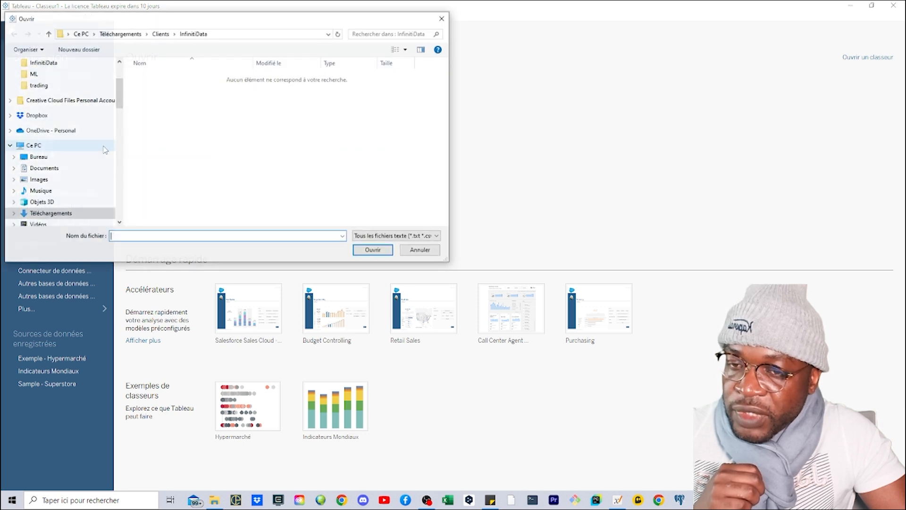
{"action": "left_click", "coordinate": [441, 237]}
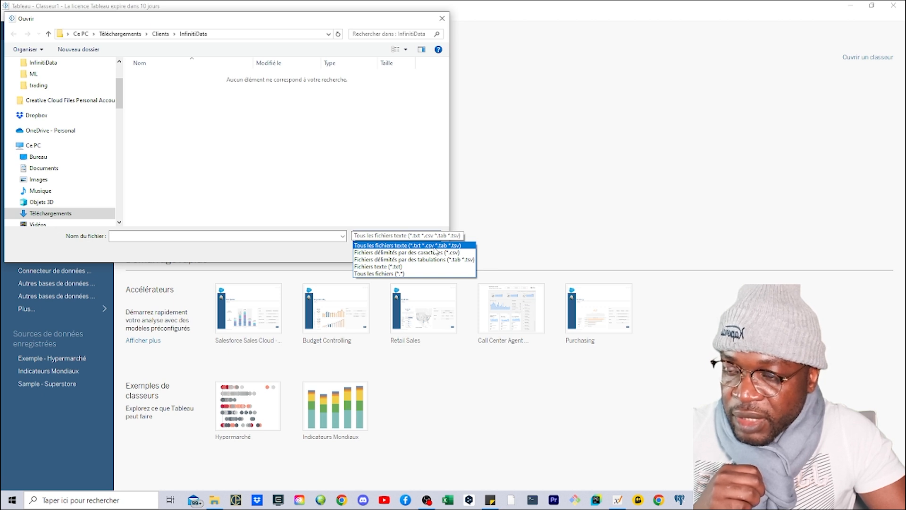
{"action": "left_click", "coordinate": [442, 21]}
{"action": "left_click", "coordinate": [443, 21]}
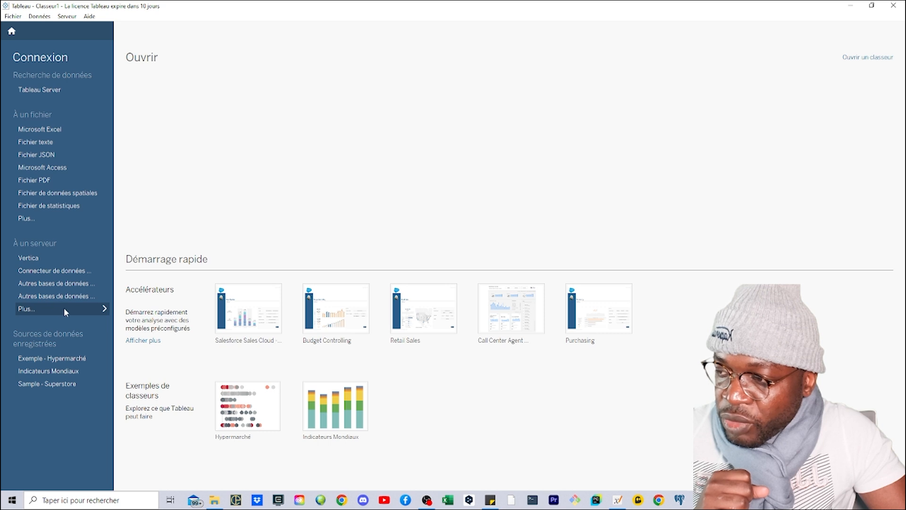
{"action": "left_click", "coordinate": [104, 309]}
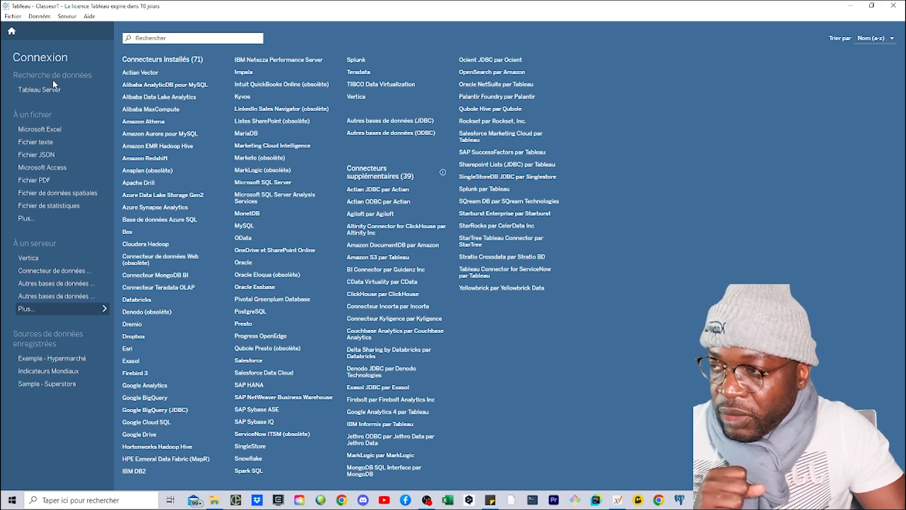
- Switch to Xournal++ to reread the bonus request, and minimise it to return to Tableau
{"action": "key", "text": "alt+Tab"}
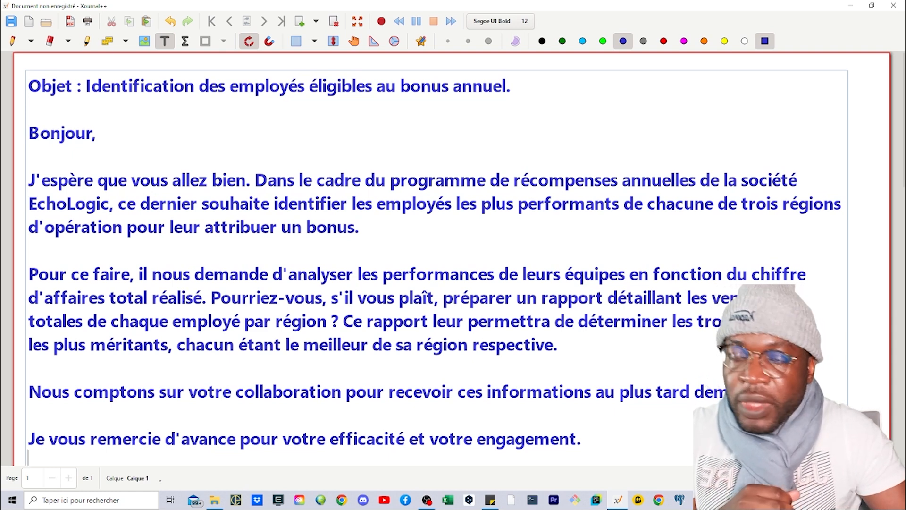
{"action": "left_click", "coordinate": [851, 5]}
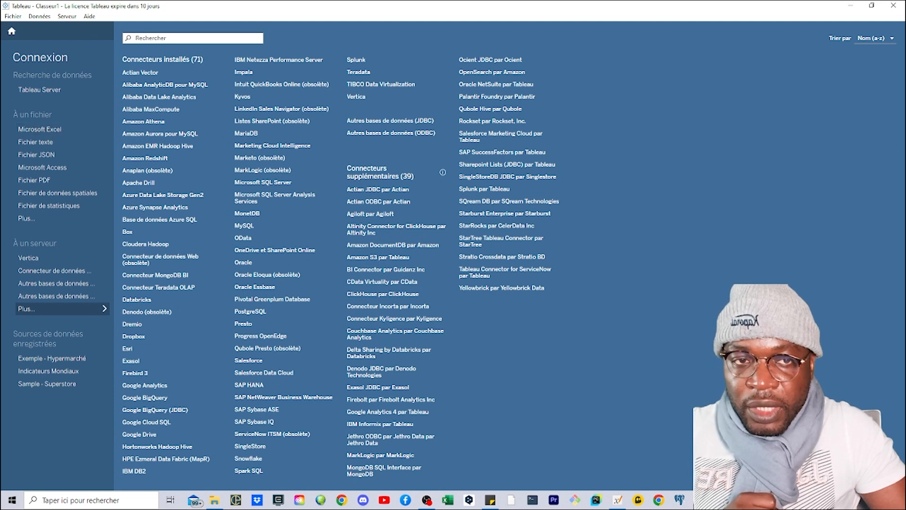
- Open the InfinitiData workbook from its folder in Excel, check its Region column down to the last row, and close it
{"action": "left_click_drag", "start_coordinate": [905, 117], "coordinate": [367, 108]}
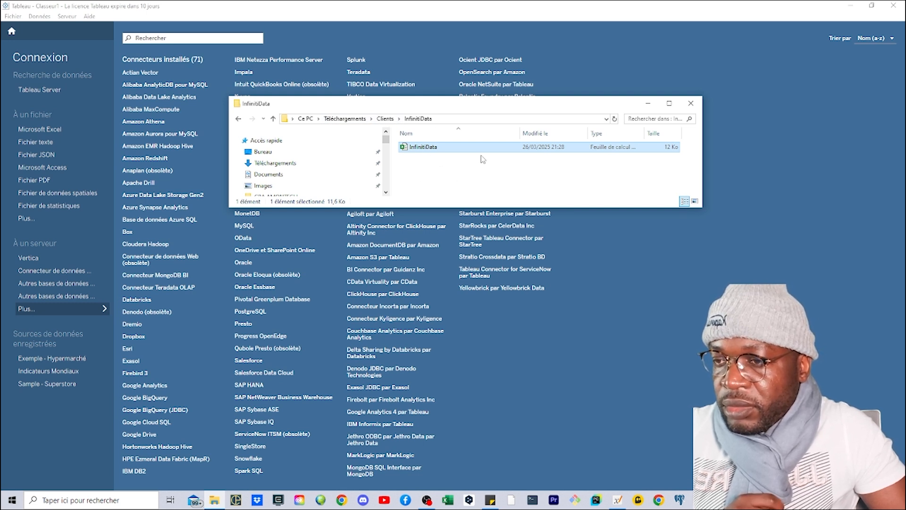
{"action": "double_click", "coordinate": [427, 148]}
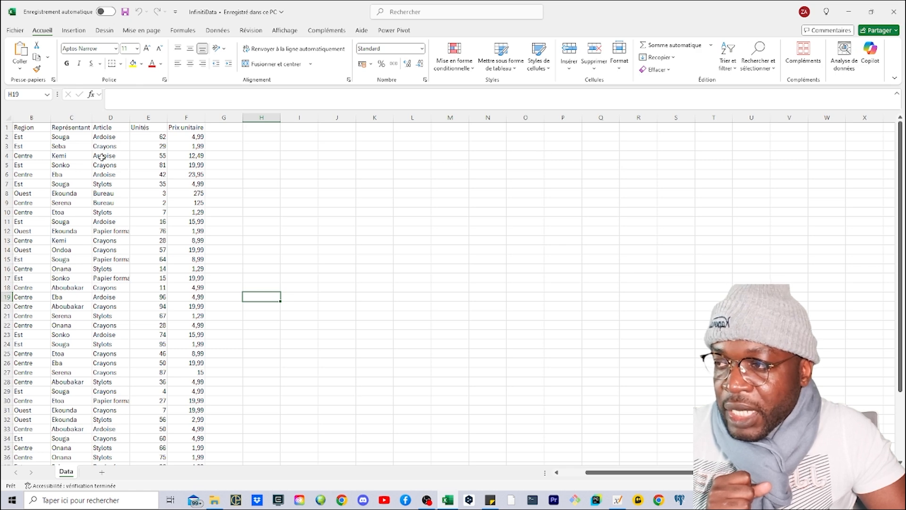
{"action": "left_click", "coordinate": [30, 191]}
{"action": "key", "text": "ctrl+Down"}
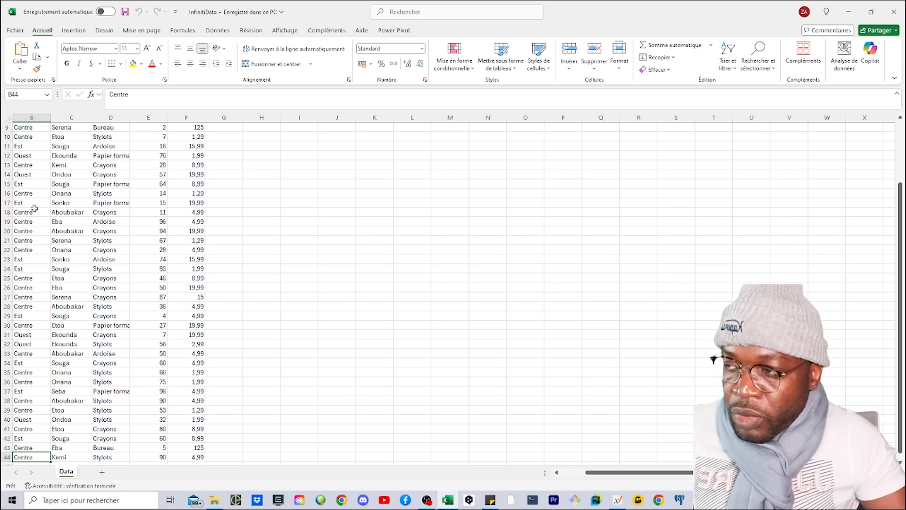
{"action": "key", "text": "ctrl+Up"}
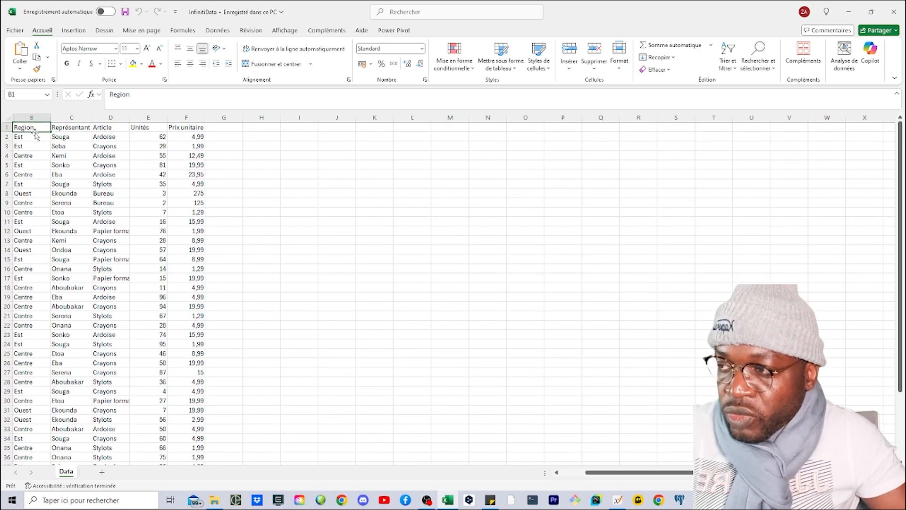
{"action": "left_click", "coordinate": [893, 11]}
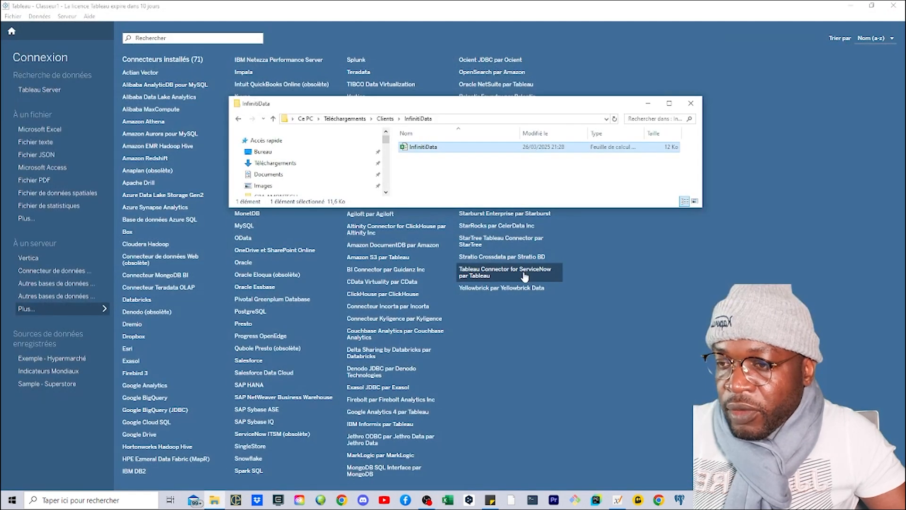
- Connect Tableau to the Microsoft Excel file InfinitiData from the Clients > InfinitiData folder
{"action": "left_click_drag", "start_coordinate": [500, 107], "coordinate": [575, 90]}
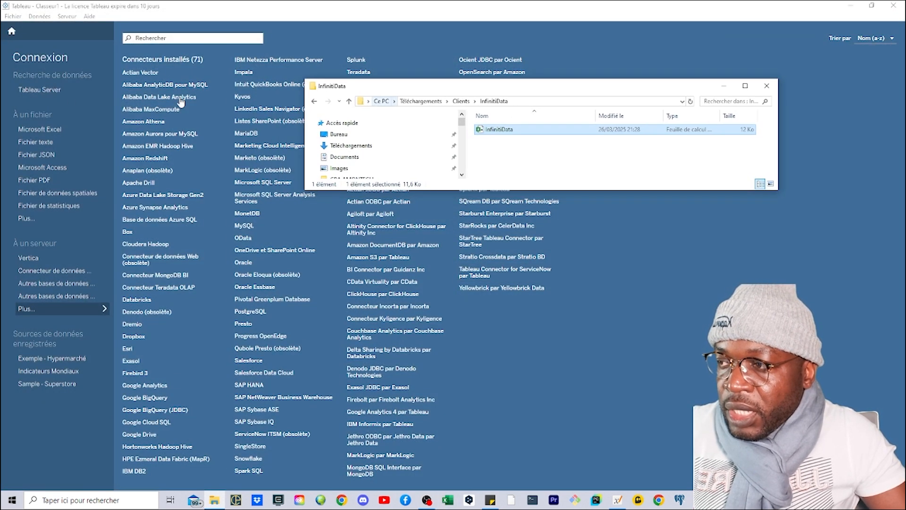
{"action": "left_click", "coordinate": [54, 133]}
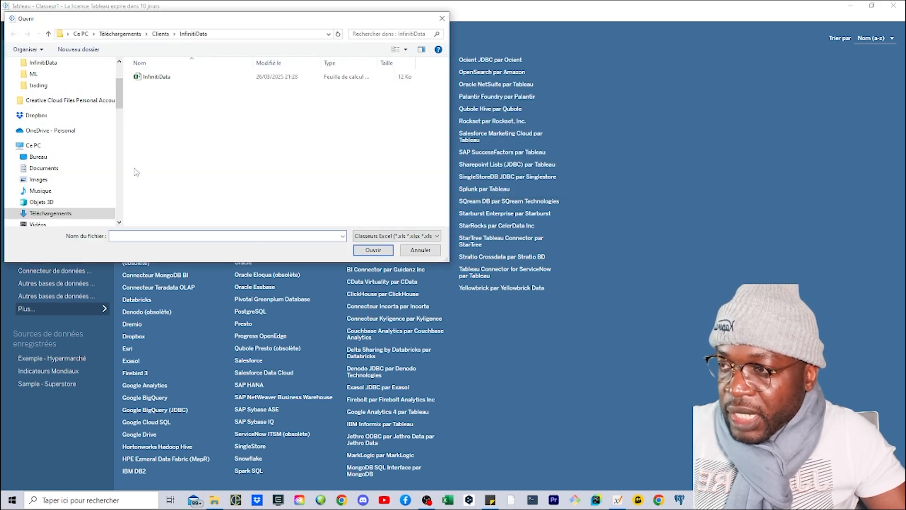
{"action": "left_click", "coordinate": [159, 79]}
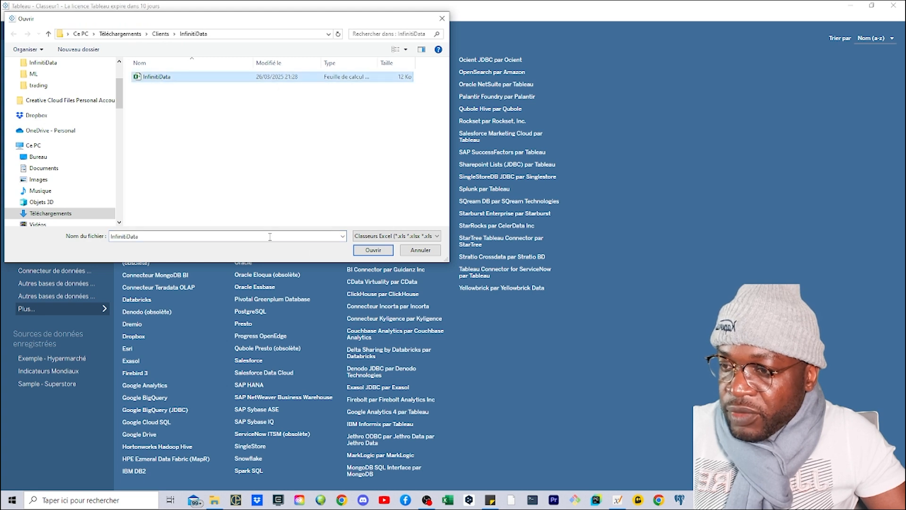
{"action": "left_click", "coordinate": [373, 250]}
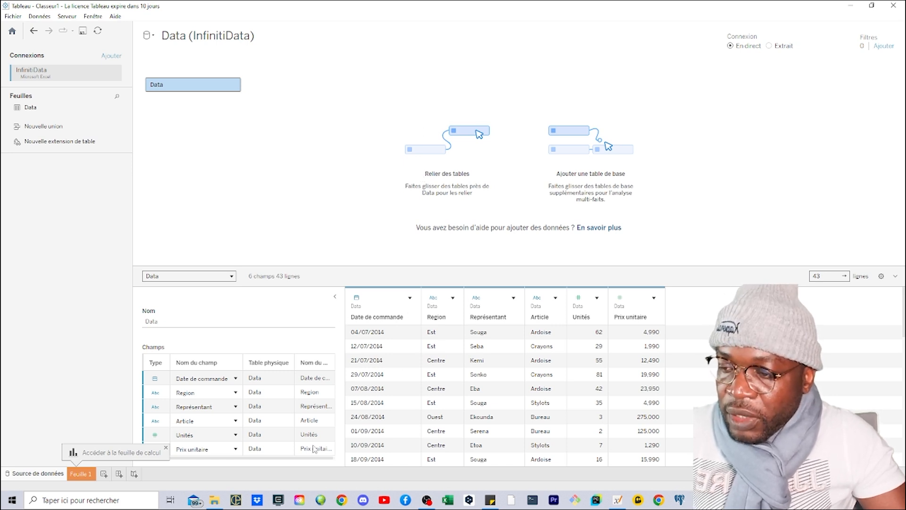
- Reopen the InfinitiData workbook in Excel to compare it with the imported data, close it and move the folder window away
{"action": "left_click", "coordinate": [215, 500]}
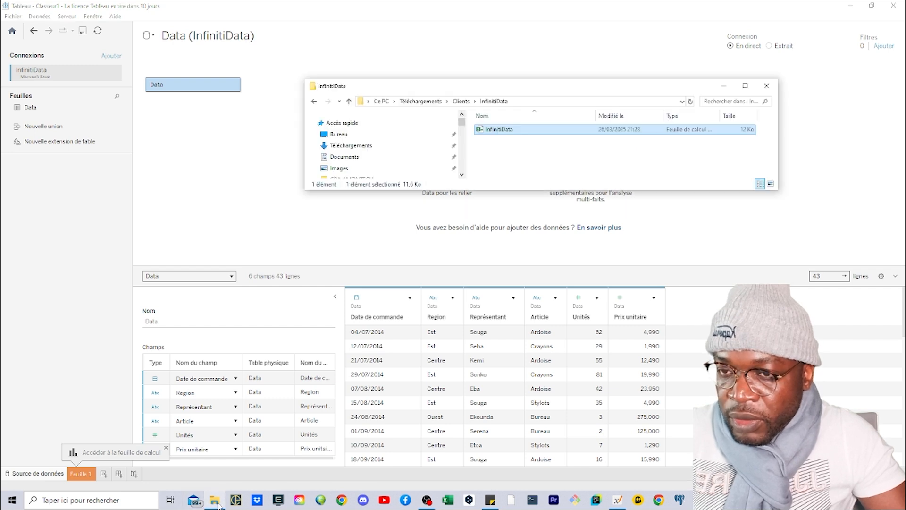
{"action": "double_click", "coordinate": [510, 133]}
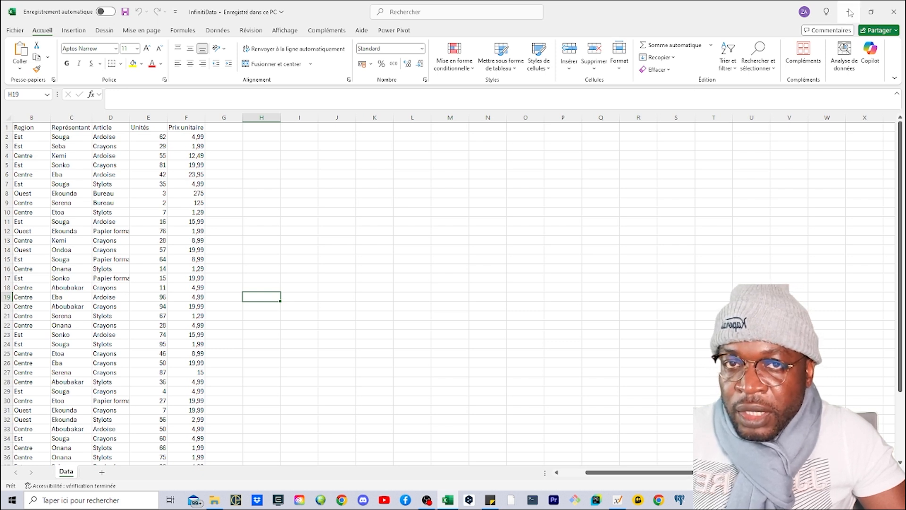
{"action": "left_click", "coordinate": [894, 11]}
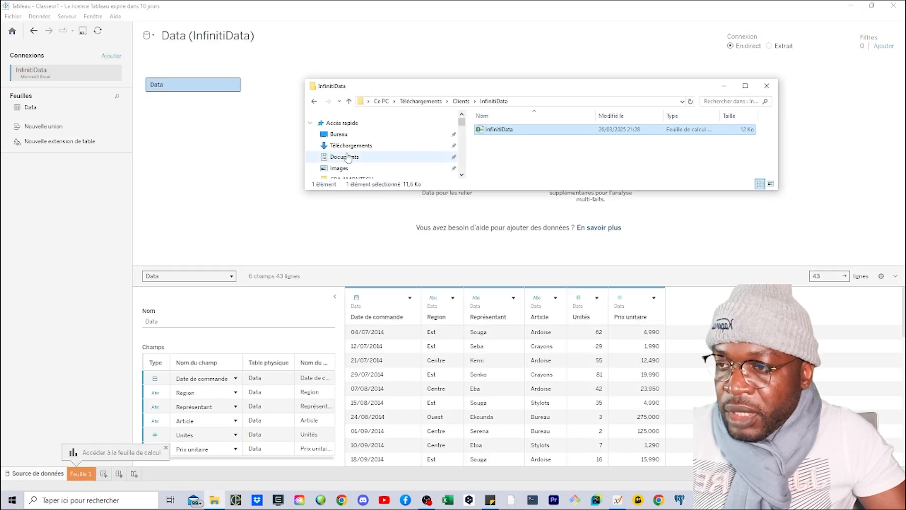
{"action": "left_click_drag", "start_coordinate": [625, 89], "coordinate": [905, 123]}
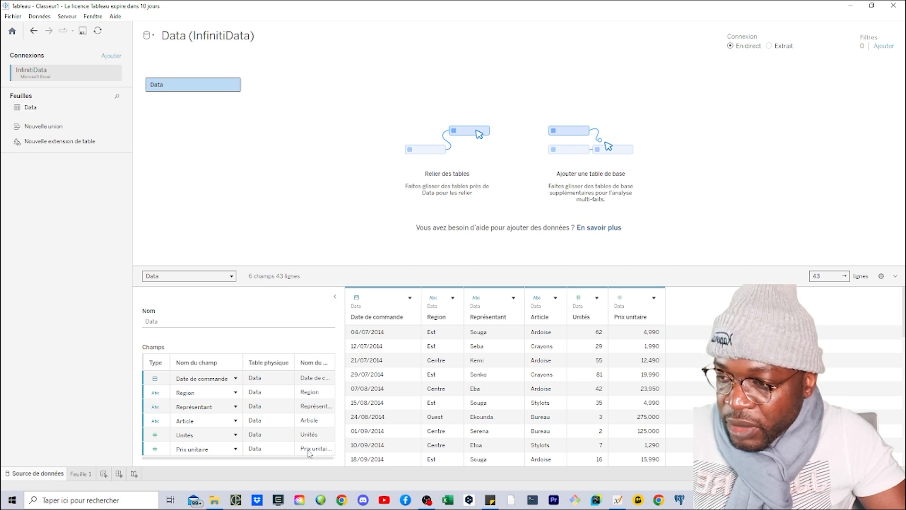
- Widen the field details area to show the full remote field names, and browse the Data table's rows
{"action": "left_click_drag", "start_coordinate": [343, 397], "coordinate": [407, 398]}
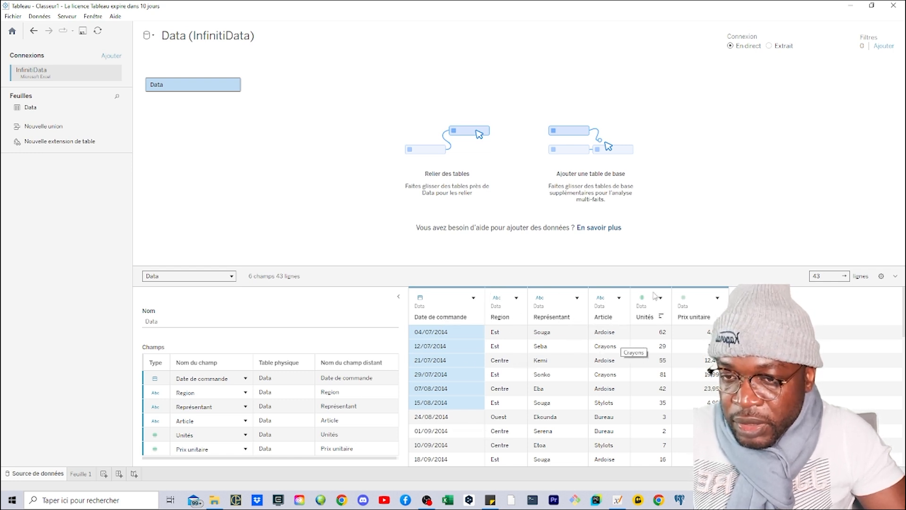
{"action": "scroll", "coordinate": [638, 371], "scroll_direction": "down", "scroll_amount": 2}
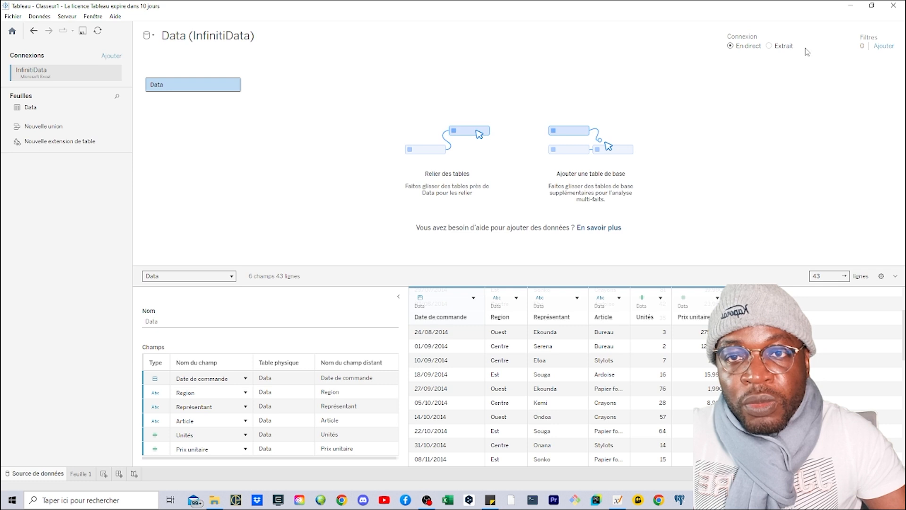
- Try the Extrait connection mode for the InfinitiData source and look through the data preview
{"action": "left_click", "coordinate": [770, 45]}
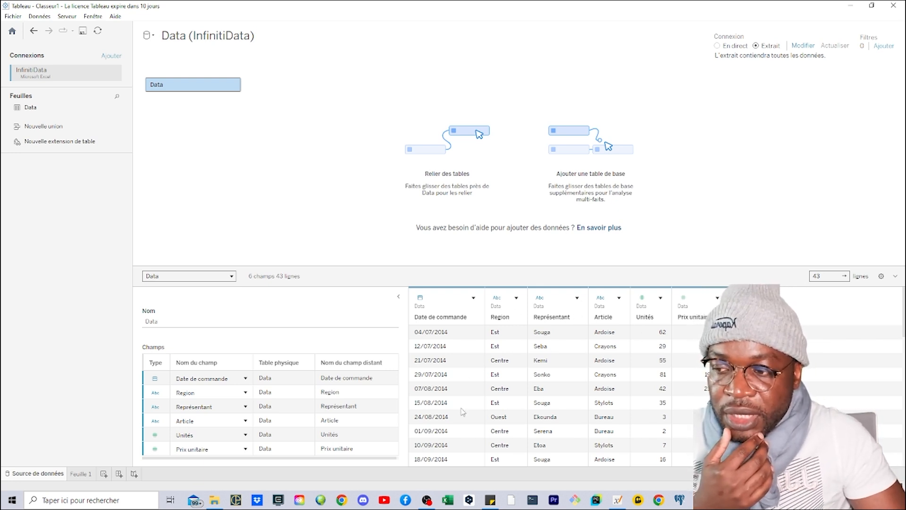
{"action": "scroll", "coordinate": [561, 357], "scroll_direction": "down", "scroll_amount": 1}
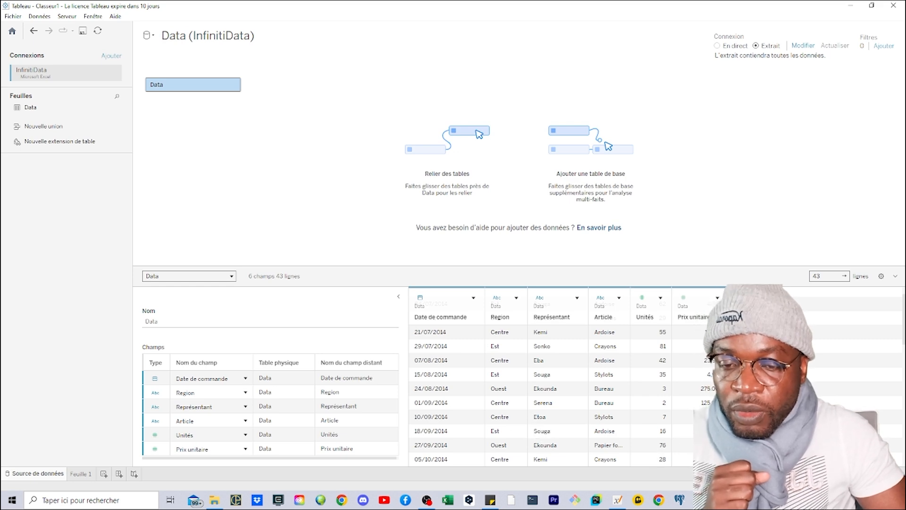
- Check the bonus request in Xournal++, minimise it, and open the worksheet Feuille 1 in Tableau
{"action": "left_click", "coordinate": [617, 500]}
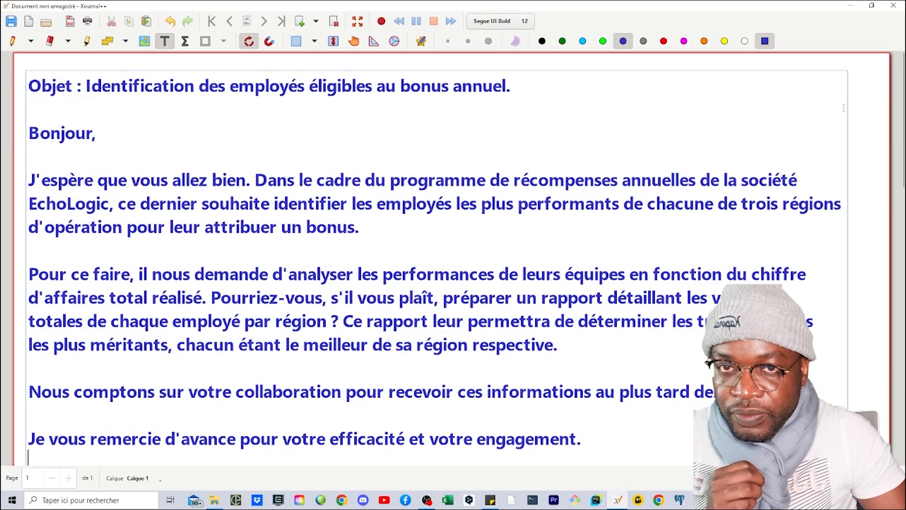
{"action": "left_click", "coordinate": [852, 9]}
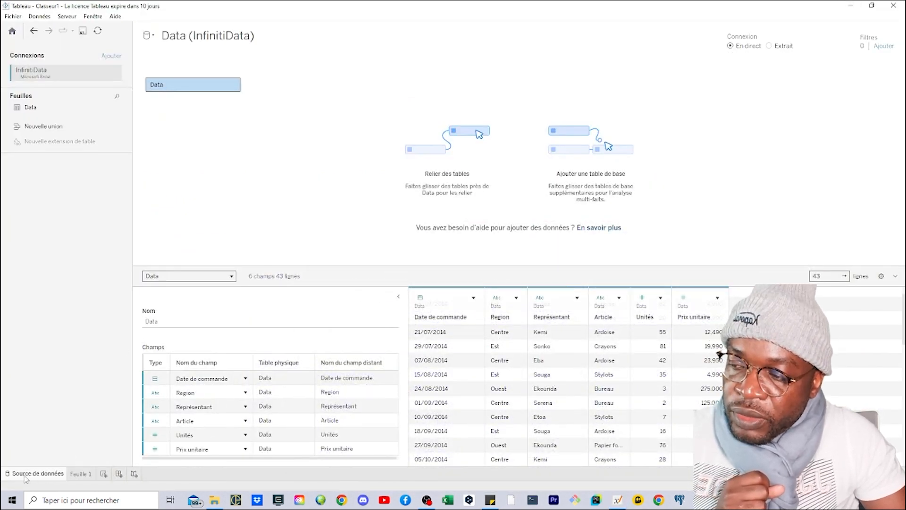
{"action": "left_click", "coordinate": [85, 477]}
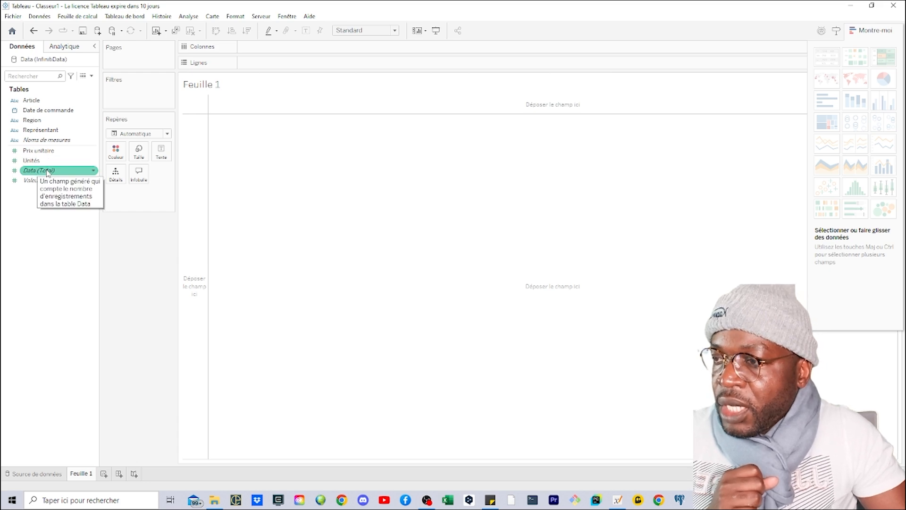
- Switch to Xournal++ and examine the total revenue criterion (chiffre d'affaires total réalisé) in the bonus request
{"action": "left_click", "coordinate": [624, 500]}
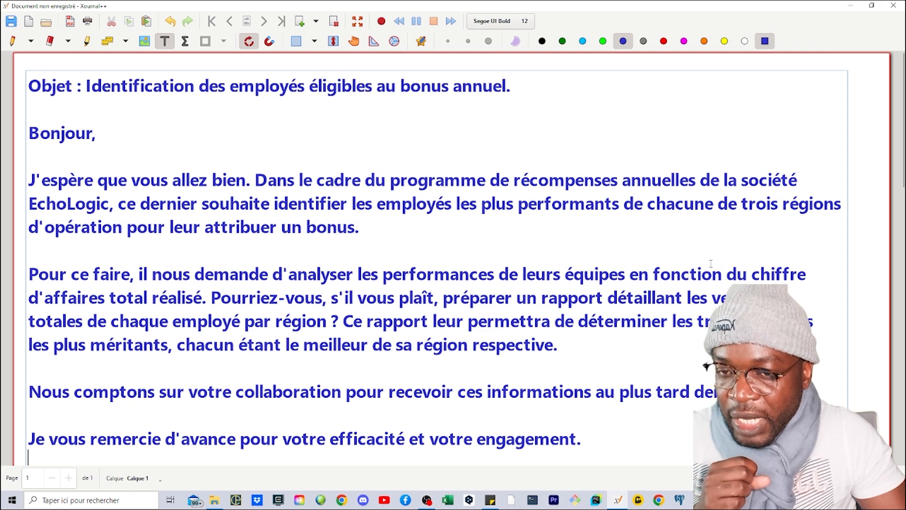
{"action": "left_click_drag", "start_coordinate": [754, 277], "coordinate": [152, 296]}
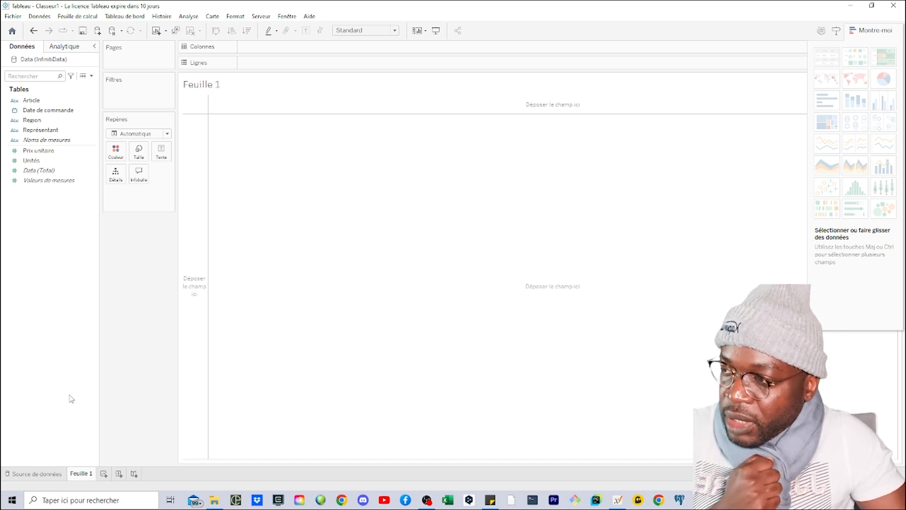
- Place the Représentant field on Colonnes in Feuille 1
{"action": "left_click", "coordinate": [49, 131]}
{"action": "left_click_drag", "start_coordinate": [49, 132], "coordinate": [274, 50]}
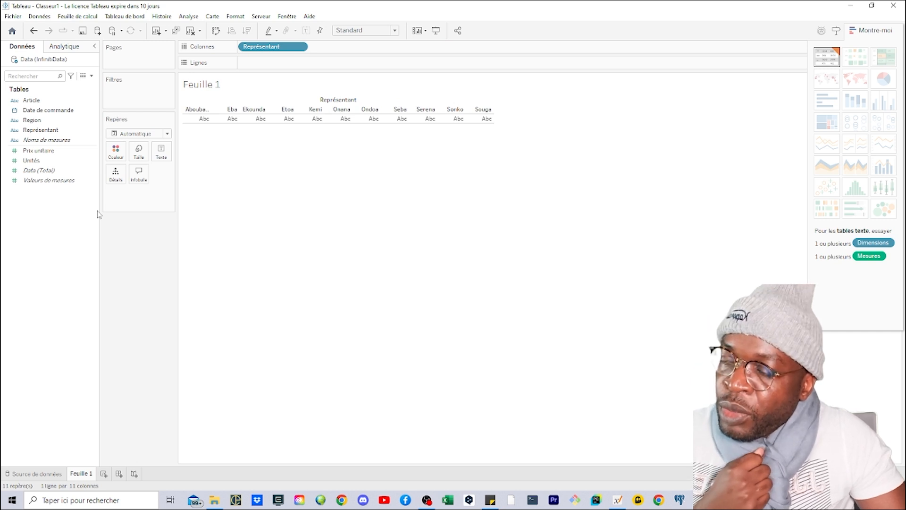
- Place the Unités measure on Lignes to chart the total units for each Représentant
{"action": "left_click", "coordinate": [38, 161]}
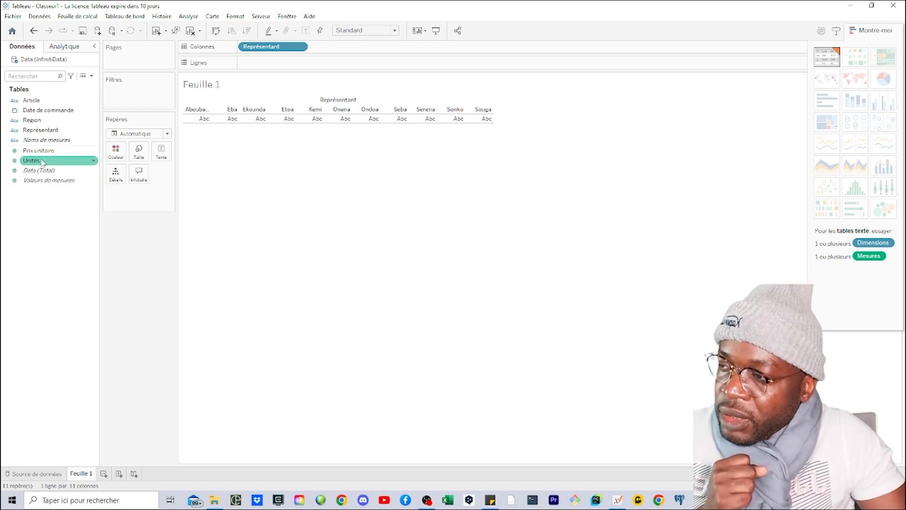
{"action": "left_click", "coordinate": [34, 154]}
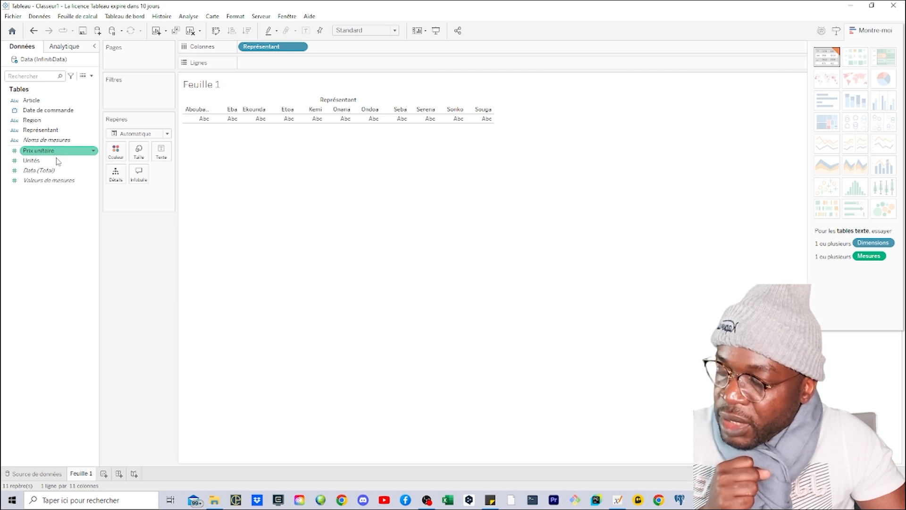
{"action": "left_click", "coordinate": [42, 162]}
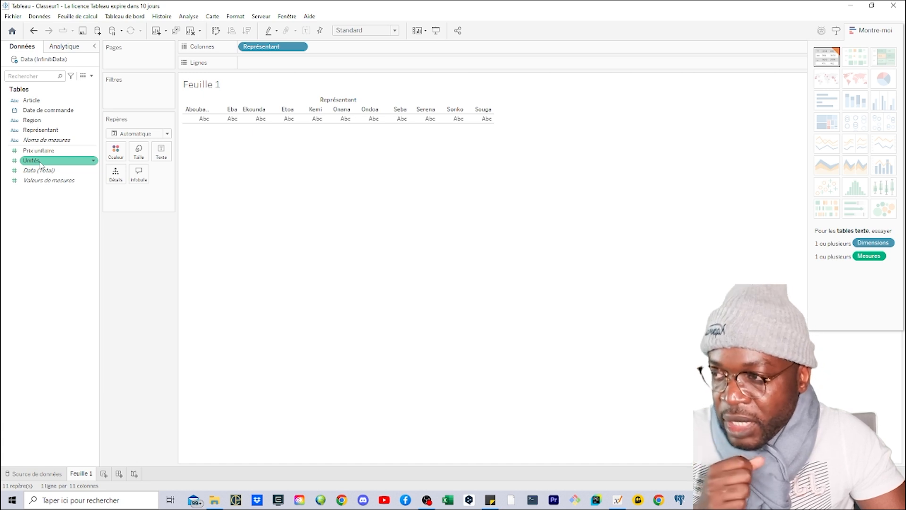
{"action": "left_click", "coordinate": [40, 162]}
{"action": "left_click_drag", "start_coordinate": [41, 163], "coordinate": [260, 68]}
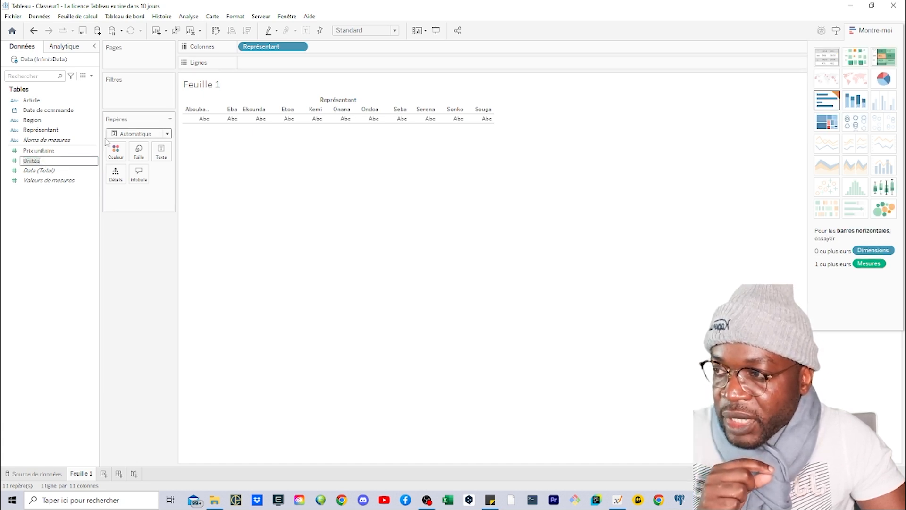
{"action": "left_click", "coordinate": [268, 220]}
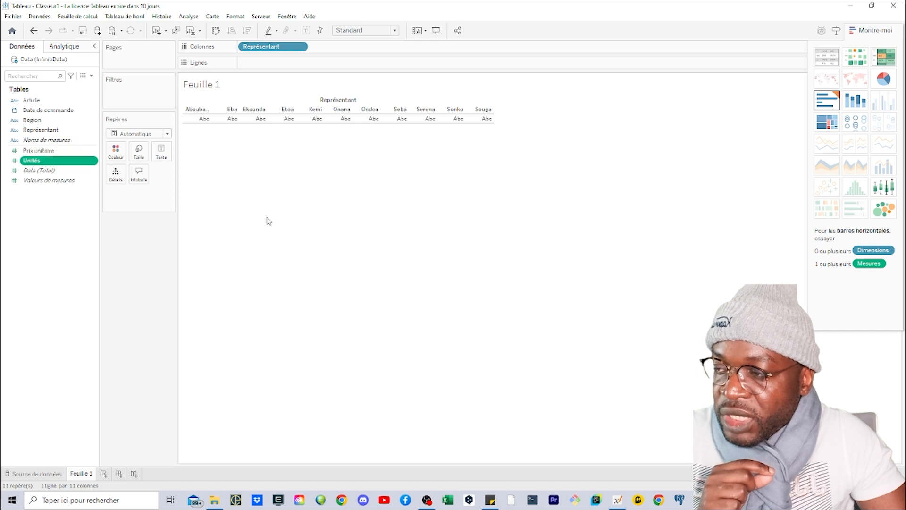
{"action": "left_click", "coordinate": [40, 163]}
{"action": "left_click", "coordinate": [248, 240]}
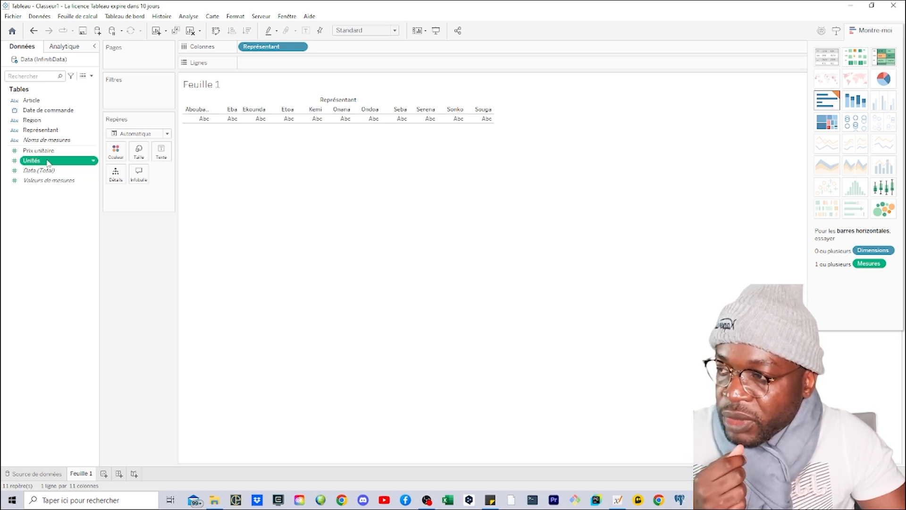
{"action": "left_click_drag", "start_coordinate": [47, 164], "coordinate": [260, 65]}
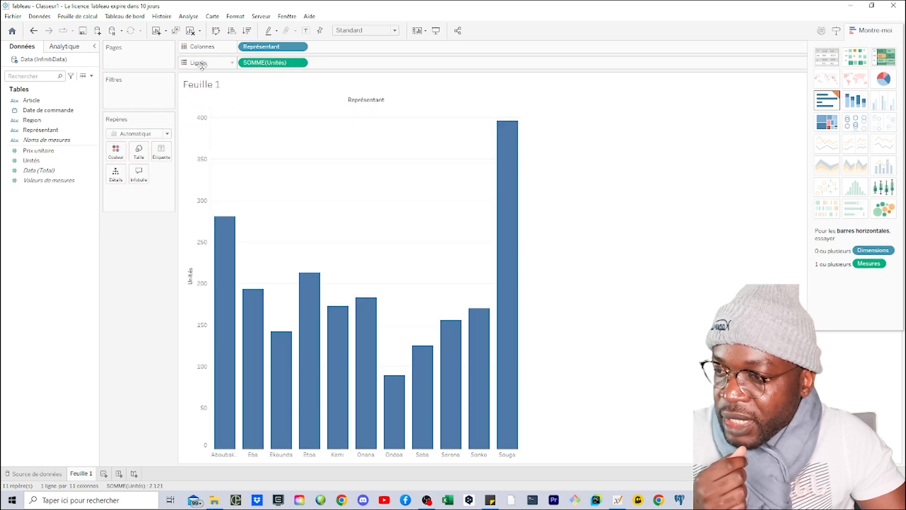
- Check the bonus request in Xournal++, and in Tableau place the Region field before Représentant on Colonnes
{"action": "mouse_move", "coordinate": [371, 369]}
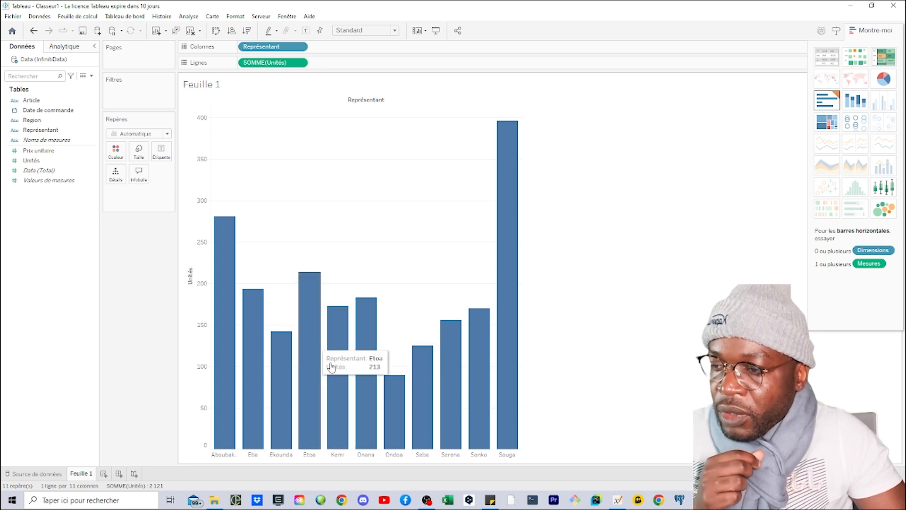
{"action": "mouse_move", "coordinate": [434, 409]}
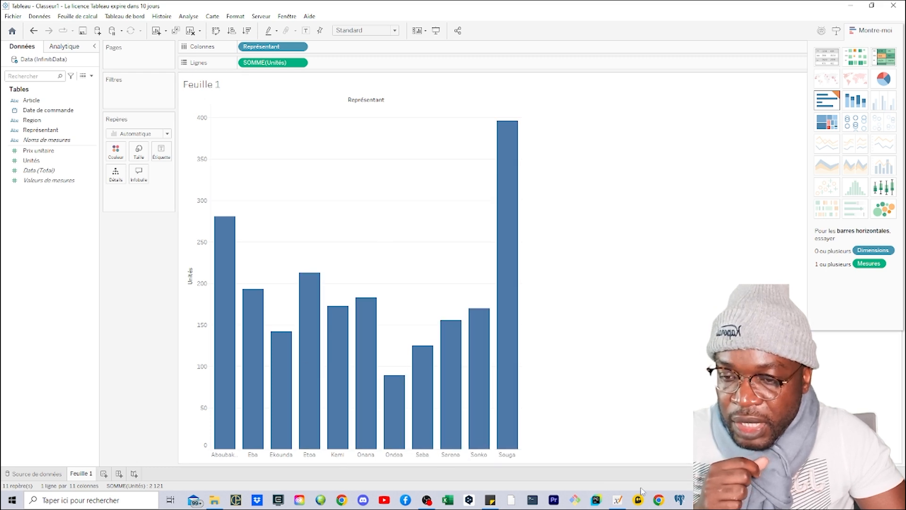
{"action": "left_click", "coordinate": [619, 500]}
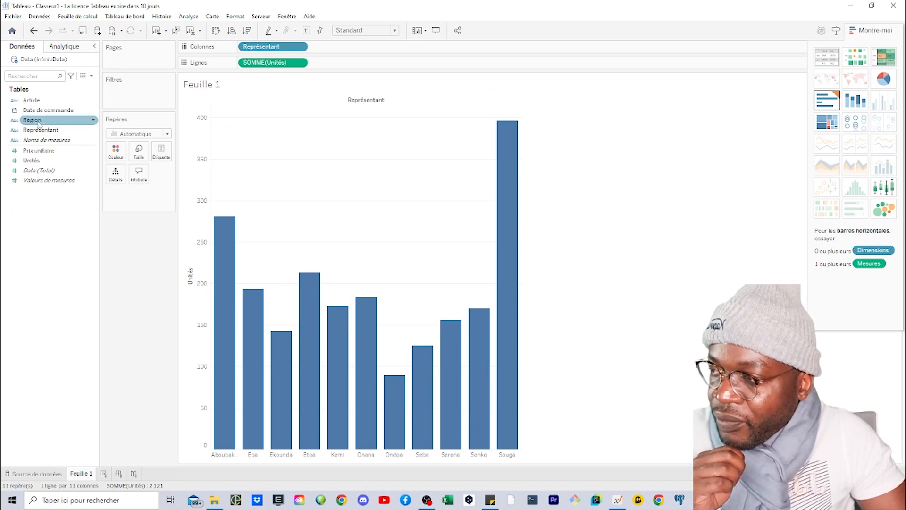
{"action": "left_click_drag", "start_coordinate": [39, 124], "coordinate": [239, 49]}
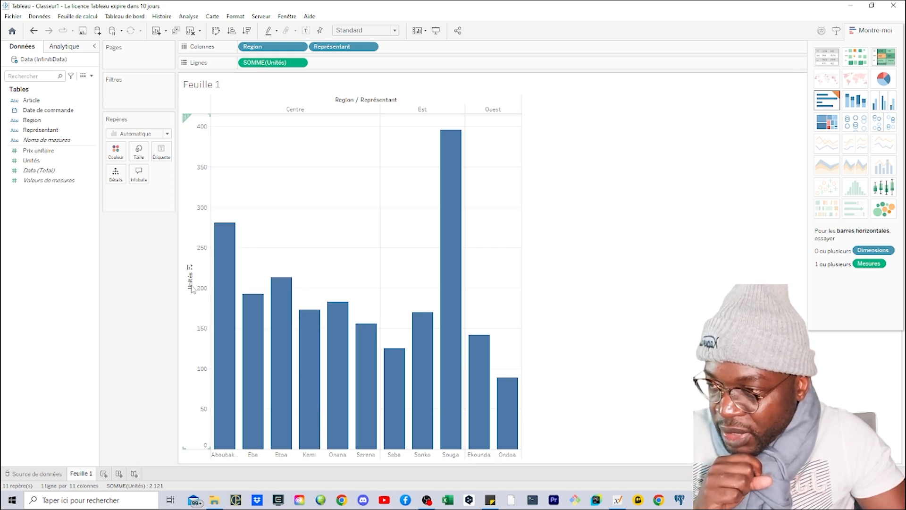
- Sort the representatives within each region by Unités in descending order and compare the chart with the bonus request in Xournal++
{"action": "left_click", "coordinate": [190, 269]}
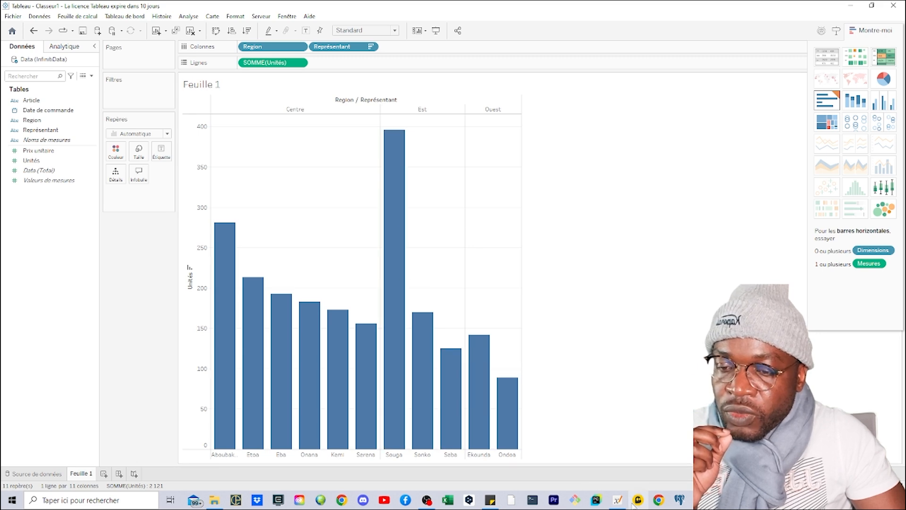
{"action": "left_click", "coordinate": [618, 500]}
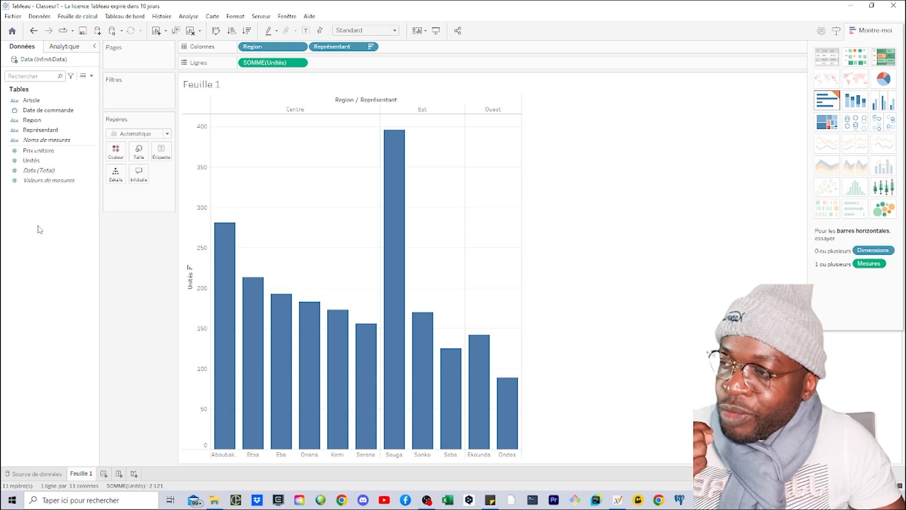
- Start a calculated field in the InfinitiData source and name it "chiffre d'affaires total"
{"action": "left_click", "coordinate": [39, 161]}
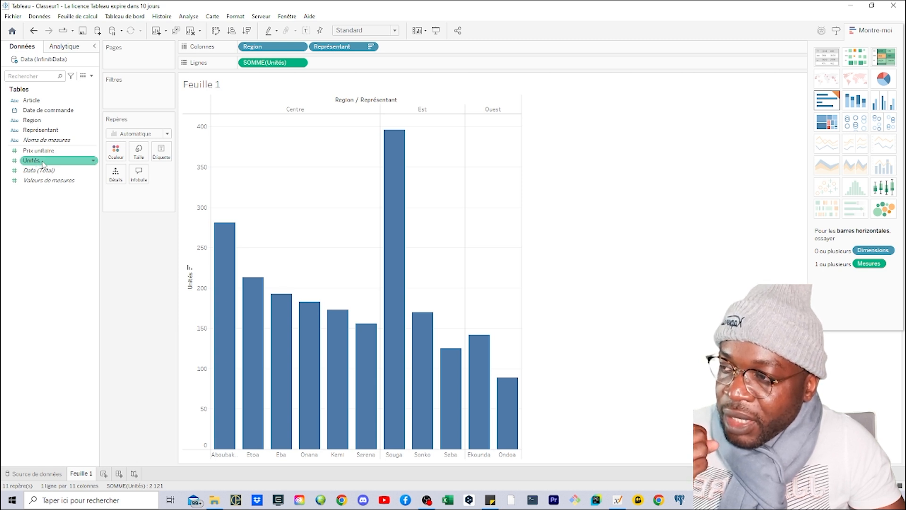
{"action": "left_click", "coordinate": [47, 153]}
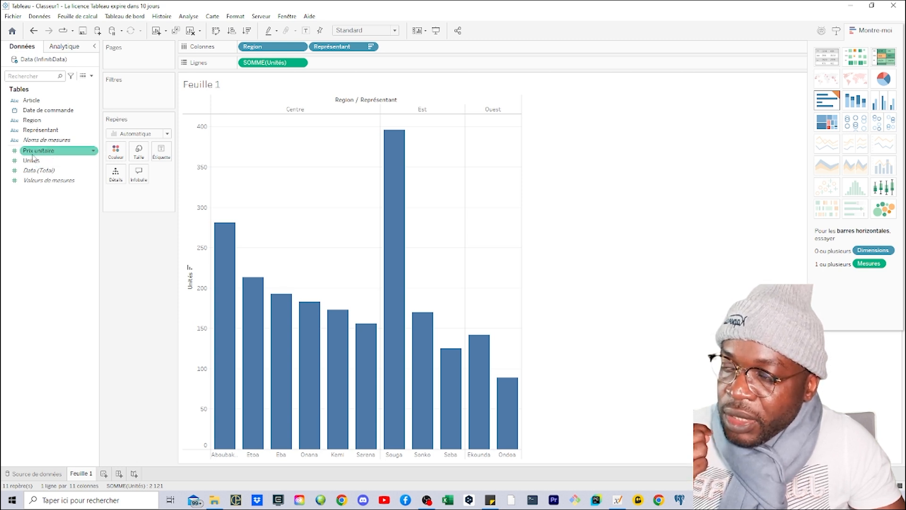
{"action": "right_click", "coordinate": [37, 223]}
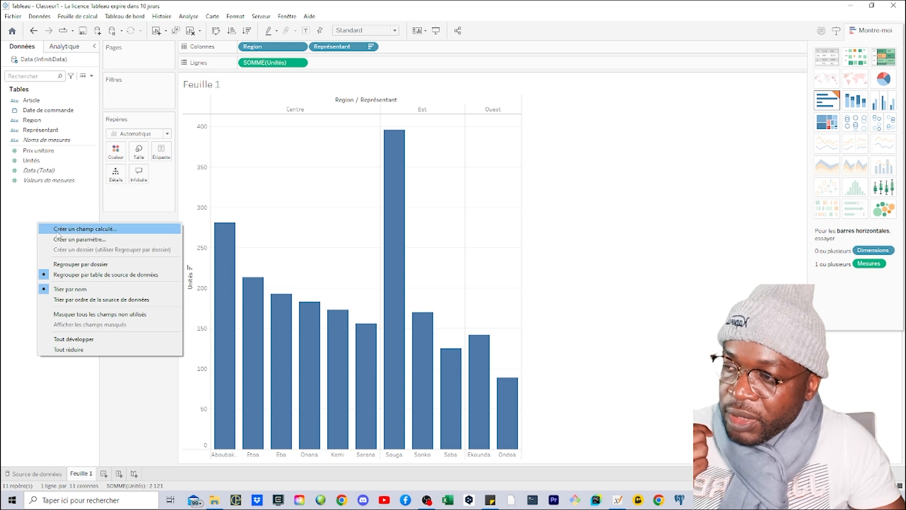
{"action": "left_click", "coordinate": [105, 231]}
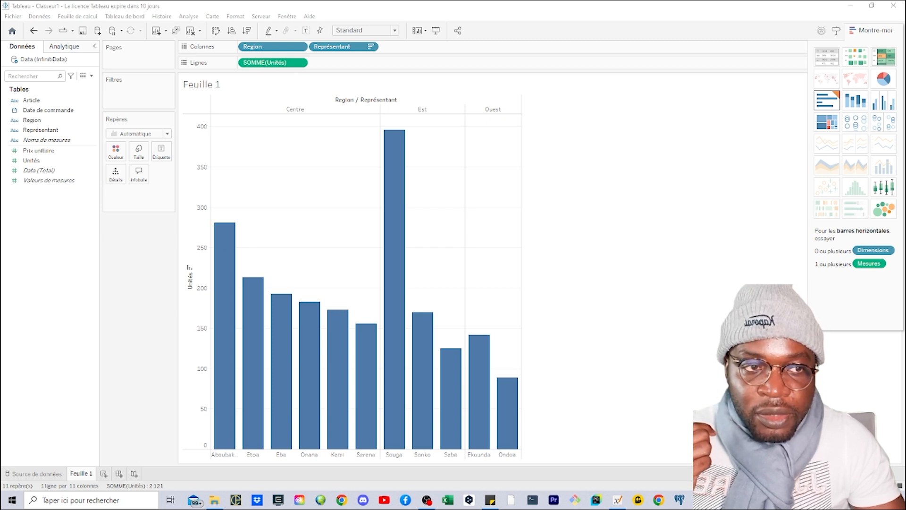
{"action": "left_click_drag", "start_coordinate": [905, 190], "coordinate": [452, 181]}
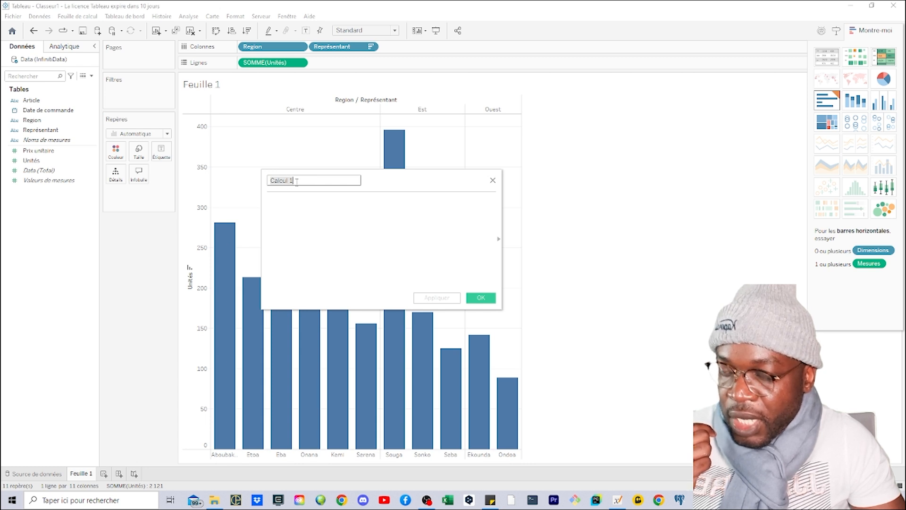
{"action": "key", "text": "BackSpace"}
{"action": "type", "text": "chiffre d'affaires total"}
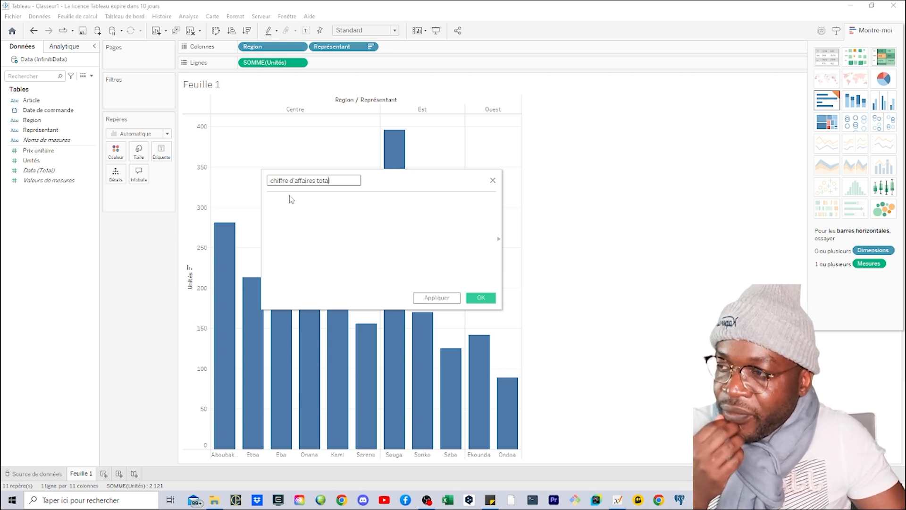
- Define the calculated field's formula as [Prix unitaire]*[Unités] and save it
{"action": "left_click_drag", "start_coordinate": [39, 150], "coordinate": [291, 223]}
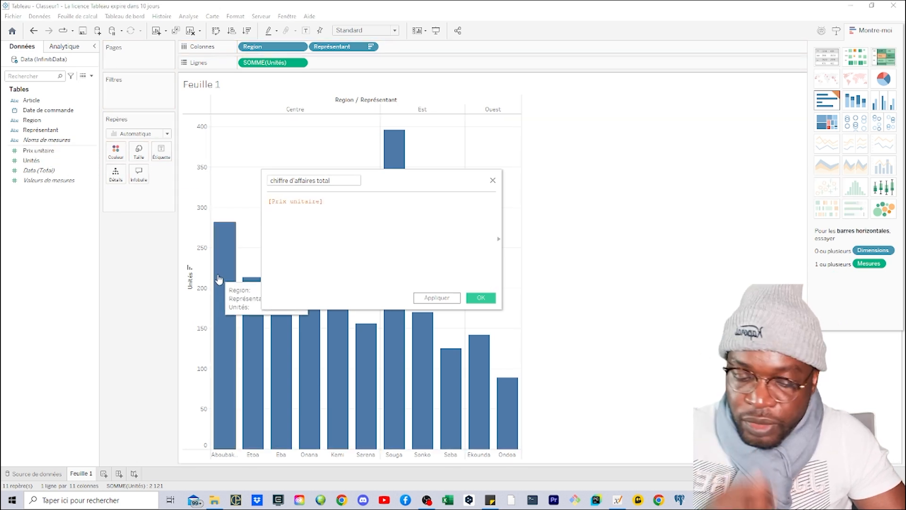
{"action": "type", "text": "*"}
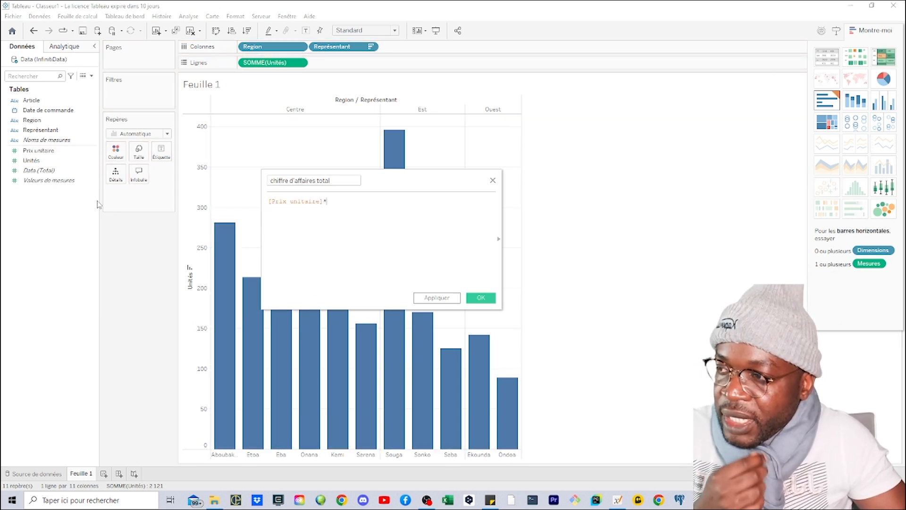
{"action": "left_click", "coordinate": [34, 161]}
{"action": "left_click_drag", "start_coordinate": [36, 164], "coordinate": [349, 212]}
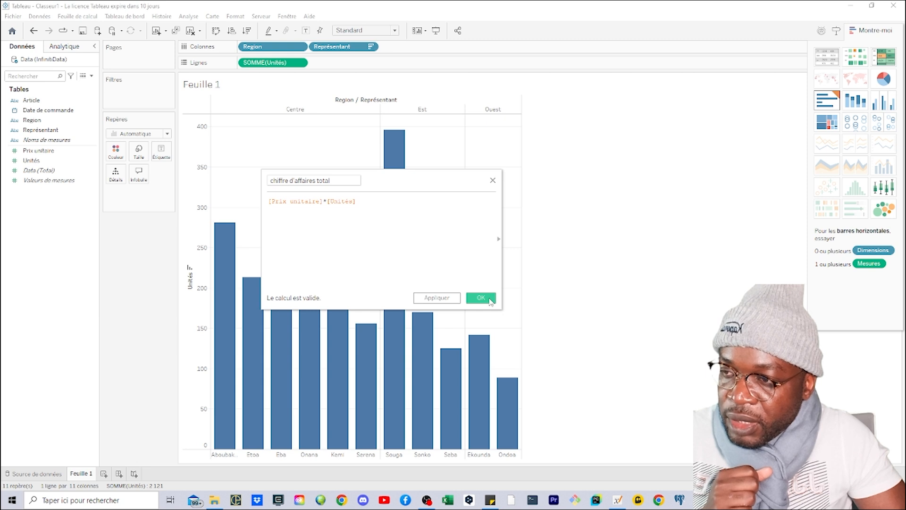
{"action": "left_click", "coordinate": [491, 300]}
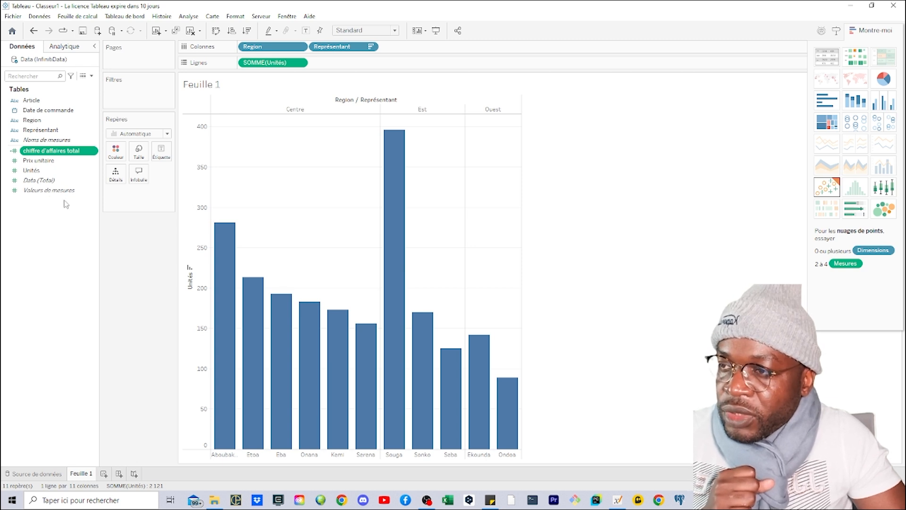
- Replace Unités on Lignes with chiffre d'affaires total and sort the representatives by it in descending order within each region
{"action": "left_click", "coordinate": [58, 155]}
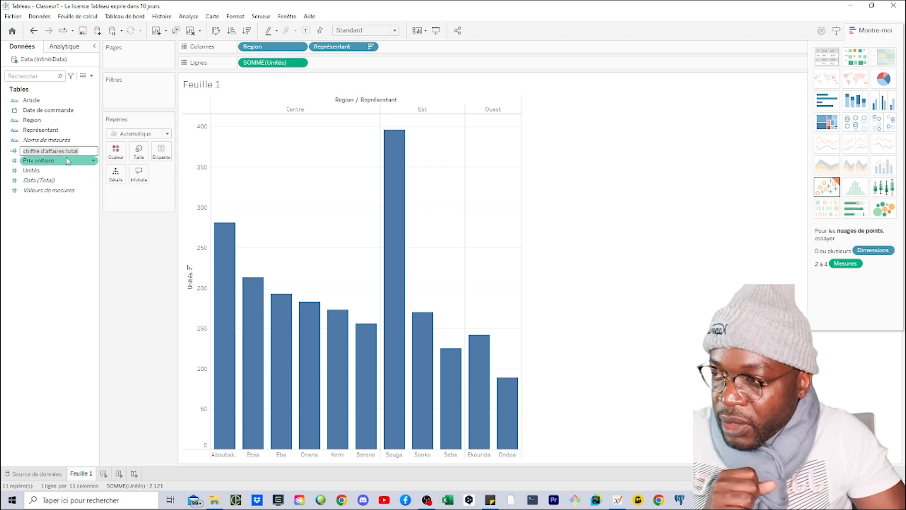
{"action": "left_click", "coordinate": [71, 218]}
{"action": "left_click_drag", "start_coordinate": [61, 152], "coordinate": [255, 64]}
{"action": "mouse_move", "coordinate": [221, 168]}
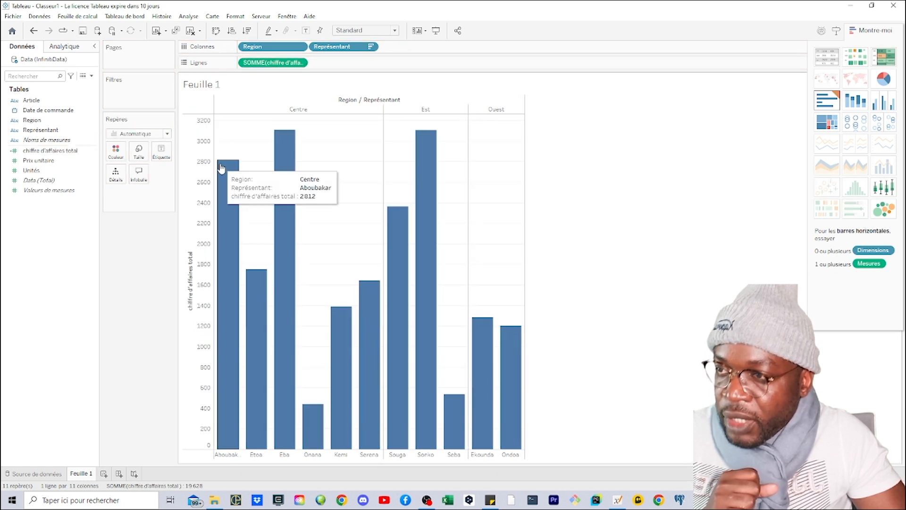
{"action": "left_click", "coordinate": [190, 247]}
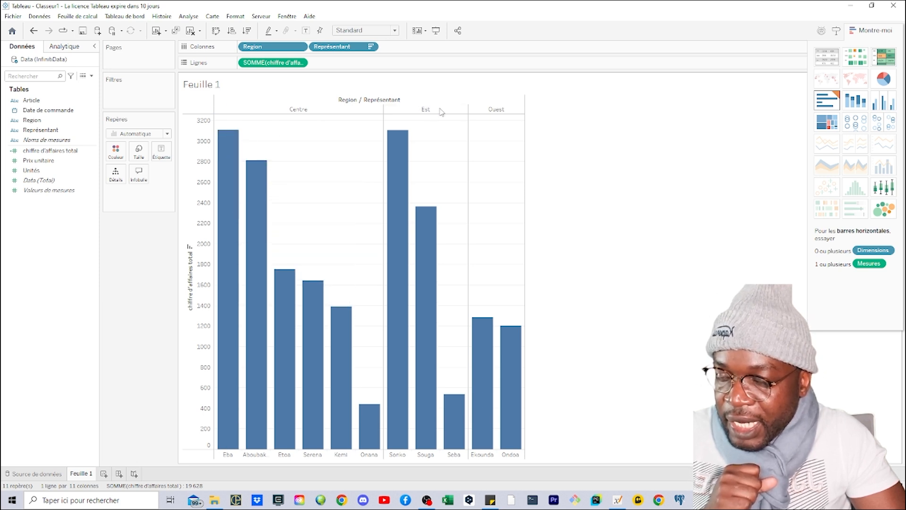
- Examine the chiffre d'affaires total of the leading representatives in the Est, Ouest and Centre regions
{"action": "mouse_move", "coordinate": [406, 193]}
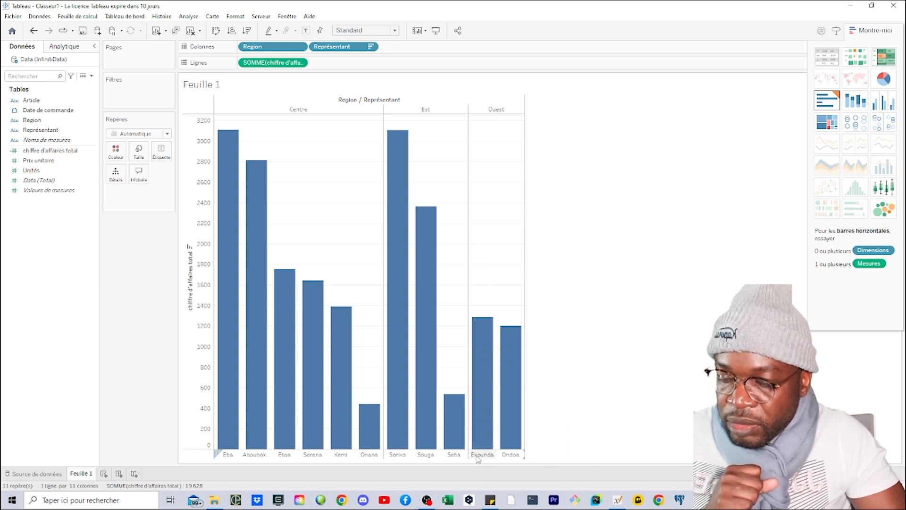
{"action": "mouse_move", "coordinate": [479, 449]}
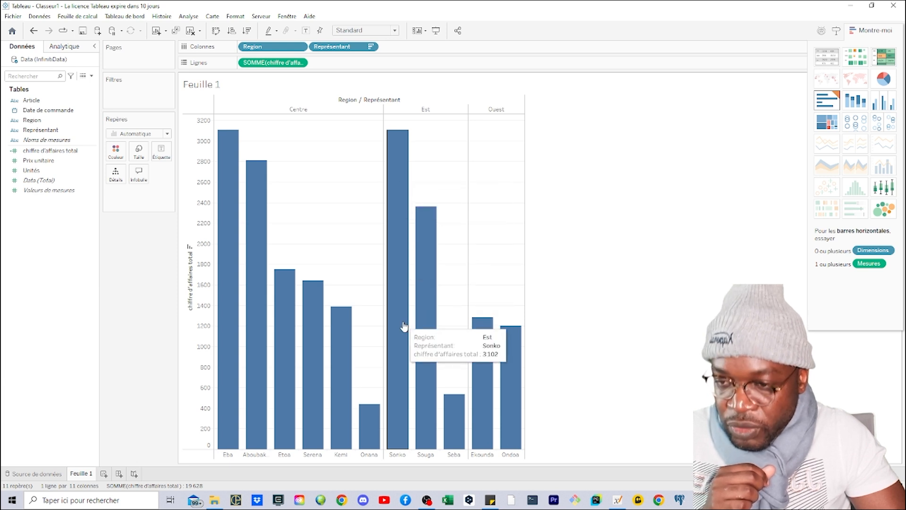
{"action": "mouse_move", "coordinate": [232, 269]}
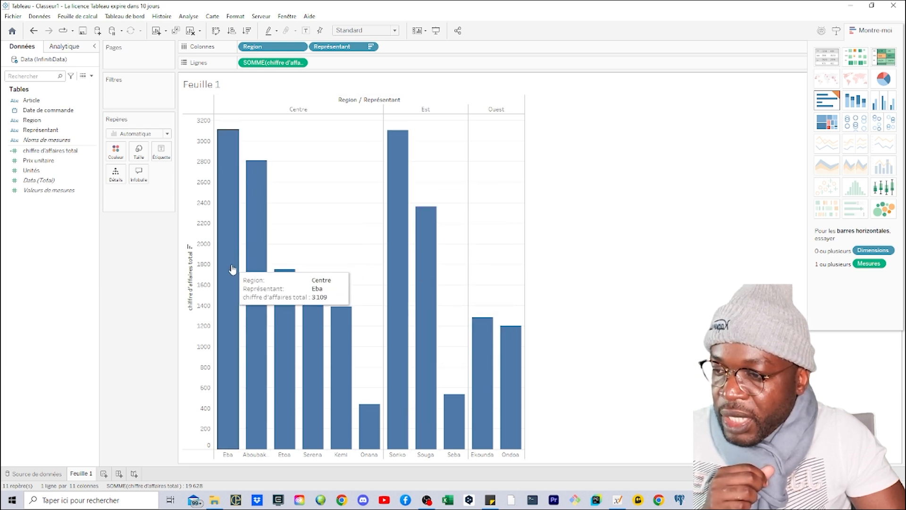